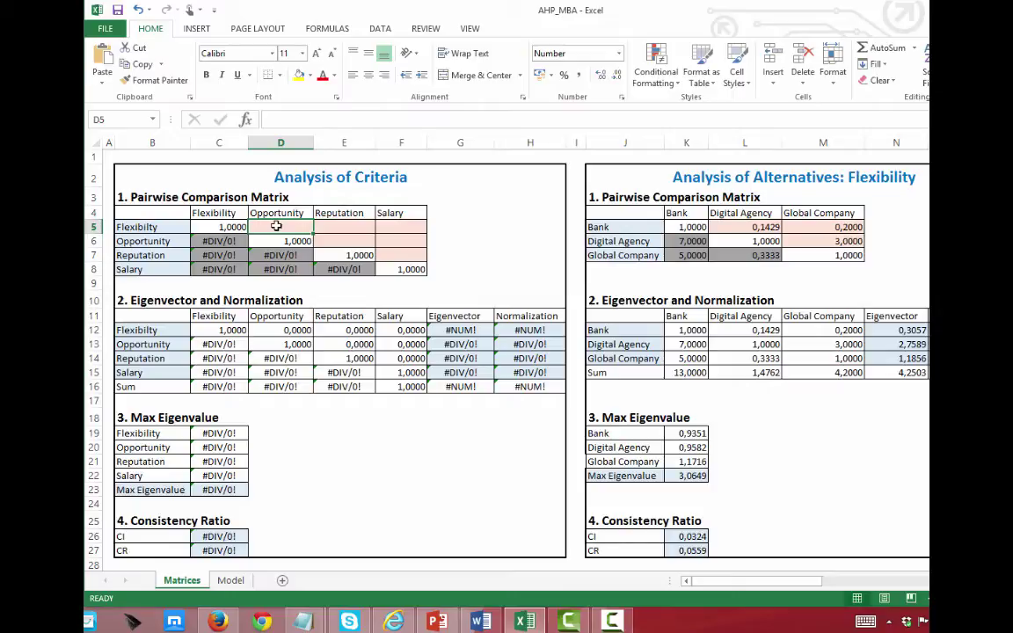
Enter 1/8 for Flexibility versus Opportunity and 1/5 for Flexibility versus Reputation in the criteria pairwise comparison matrix
text(1)
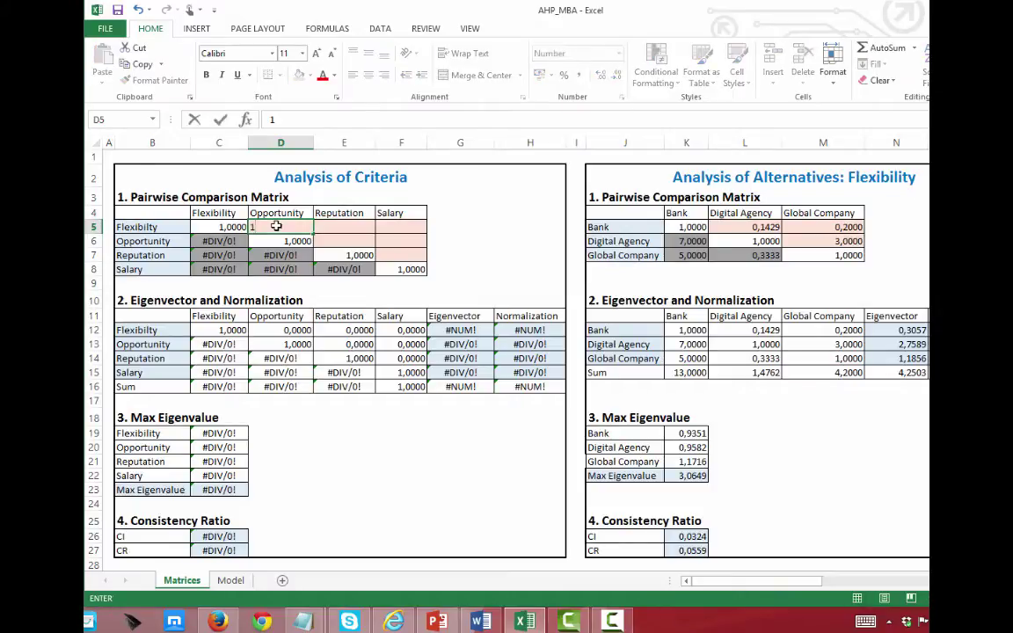
text(/8)
key(Tab)
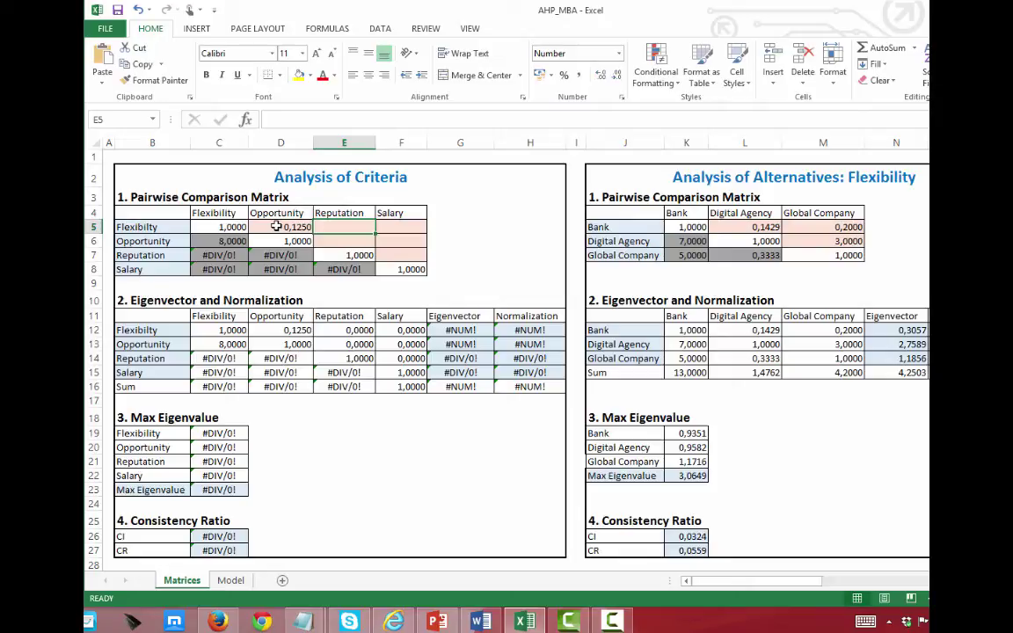
text(1/5)
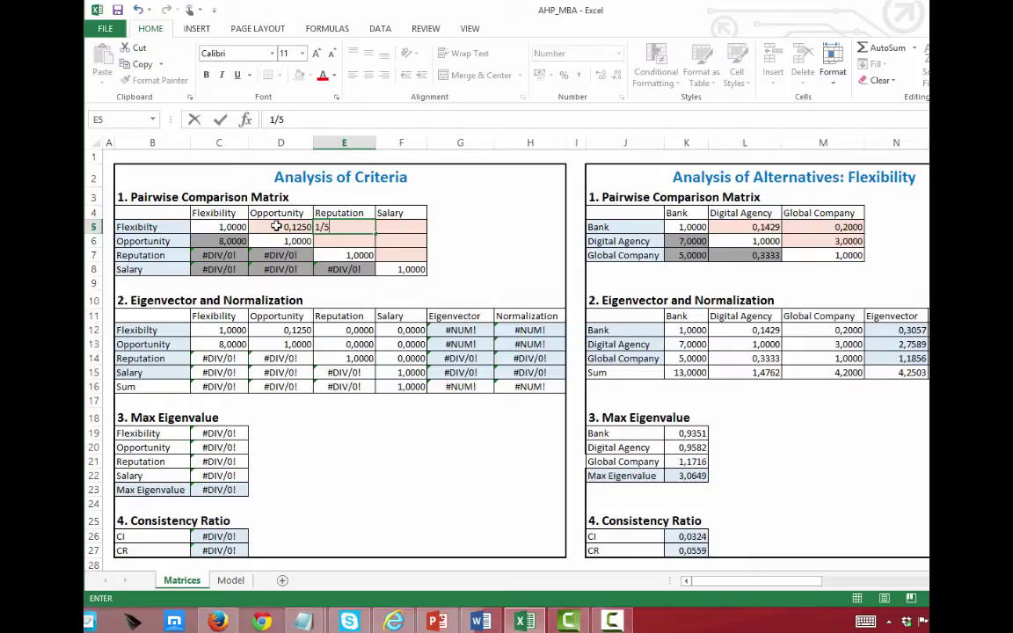
key(Tab)
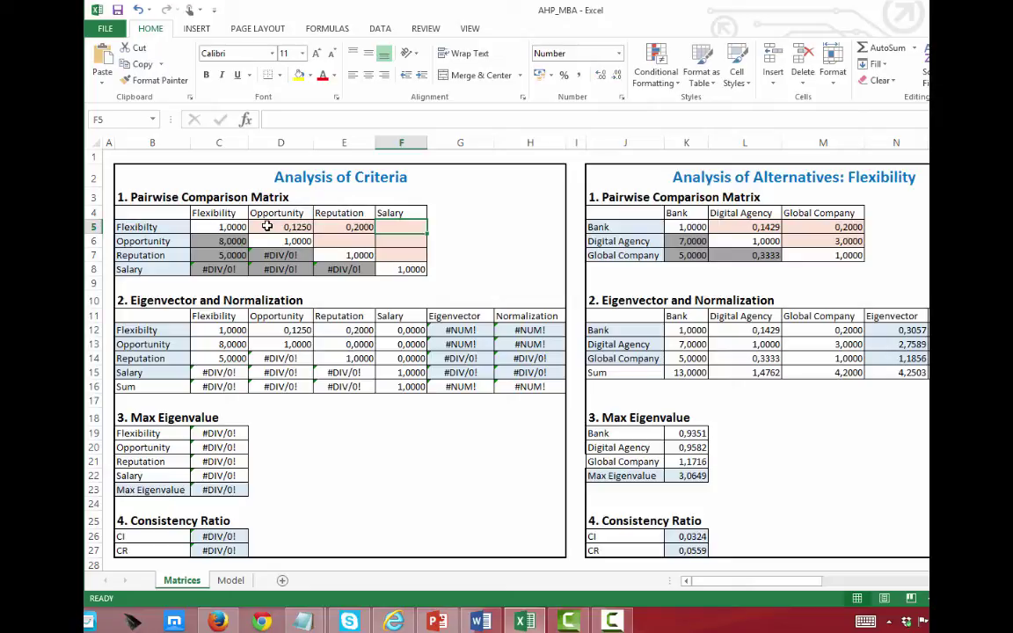
Check the reciprocal formula in C6 against its source D5, and enter 1/4 for Flexibility versus Salary
click(216, 238)
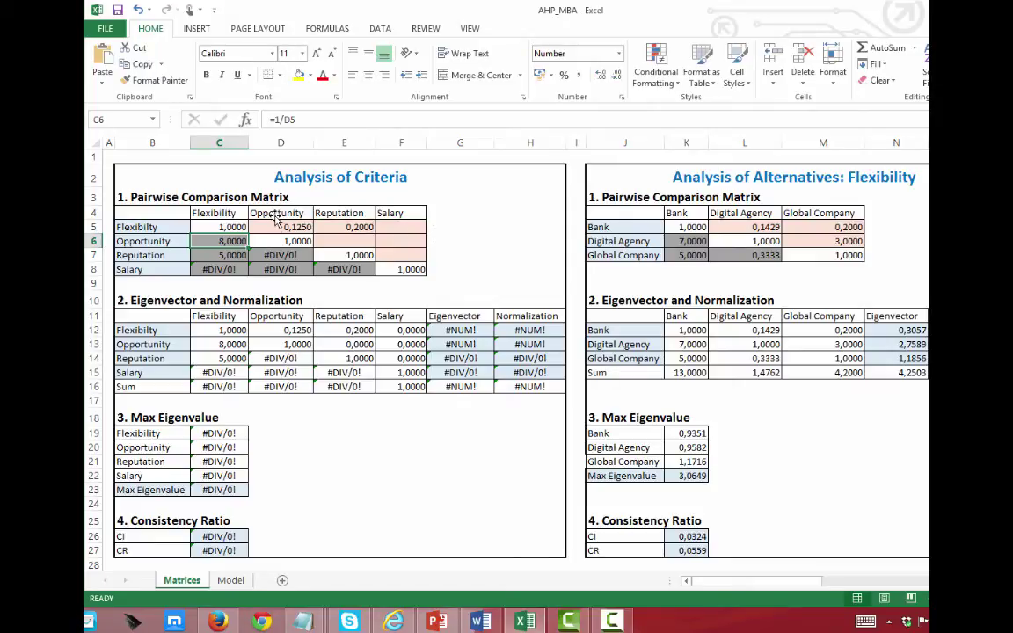
click(273, 227)
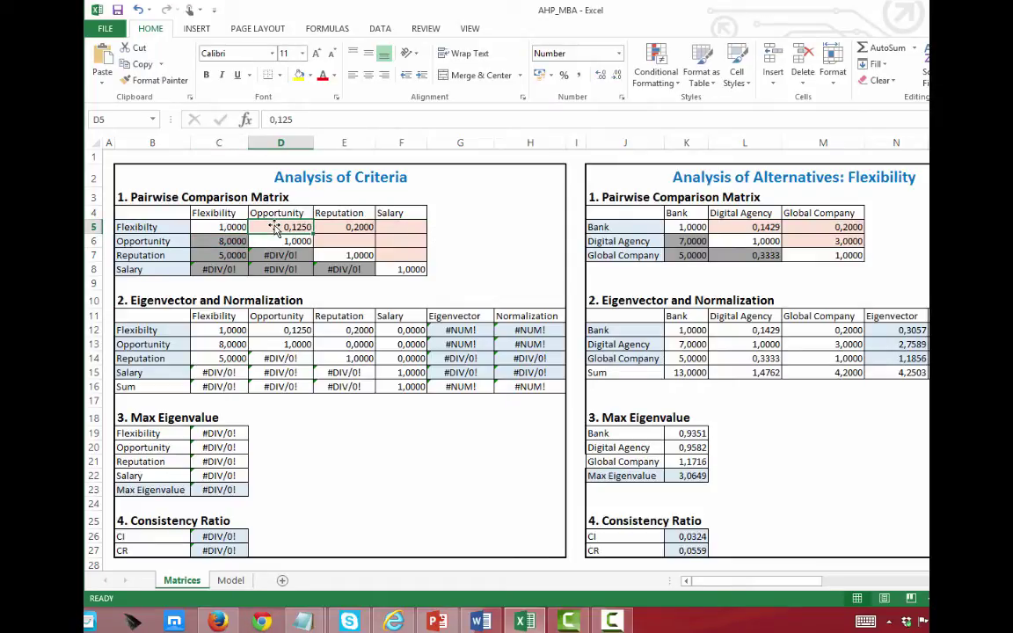
click(401, 227)
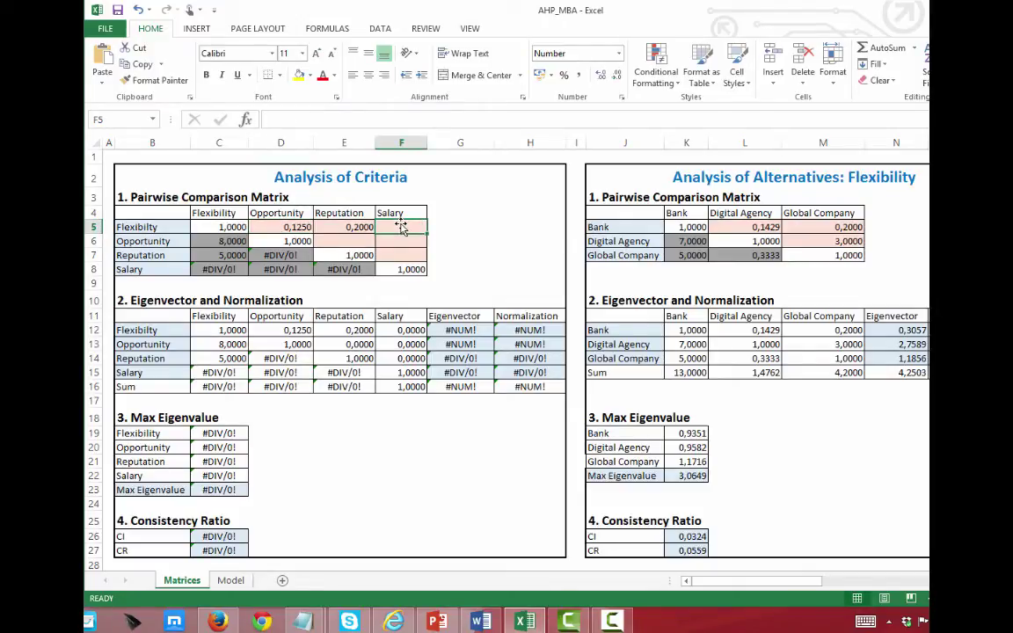
text(1/)
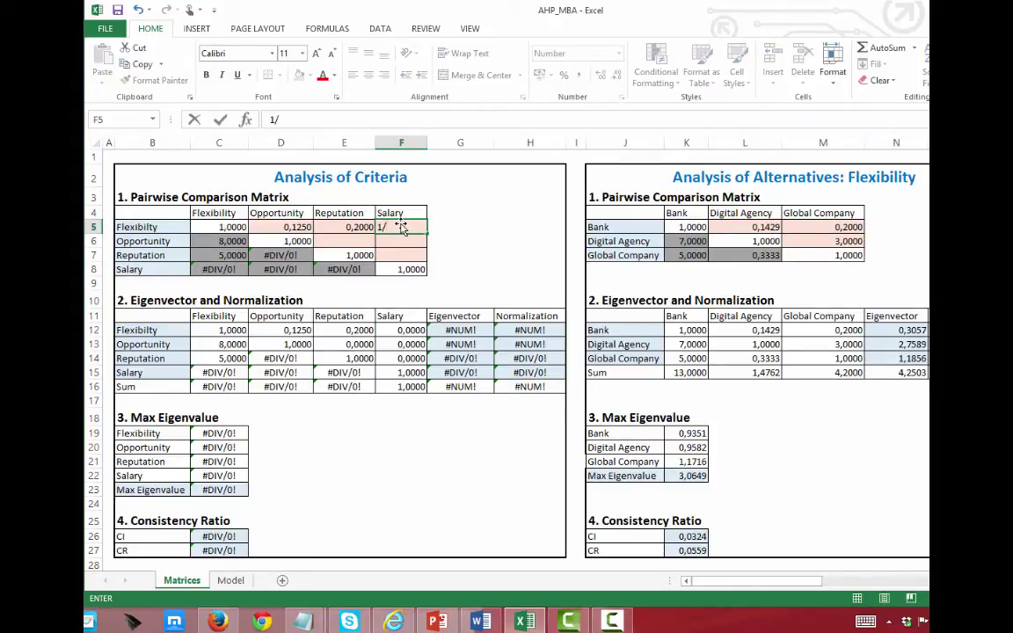
text(4)
key(Return)
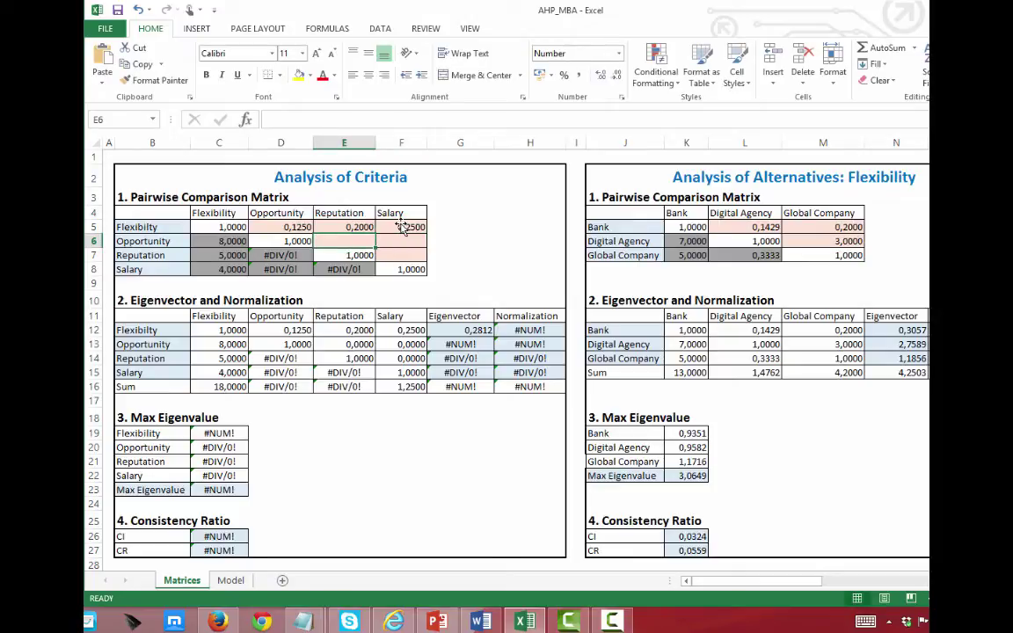
Complete the criteria matrix with 5 for Opportunity versus Reputation, 3 for Opportunity versus Salary and 2 for Reputation versus Salary
text(5)
key(Tab)
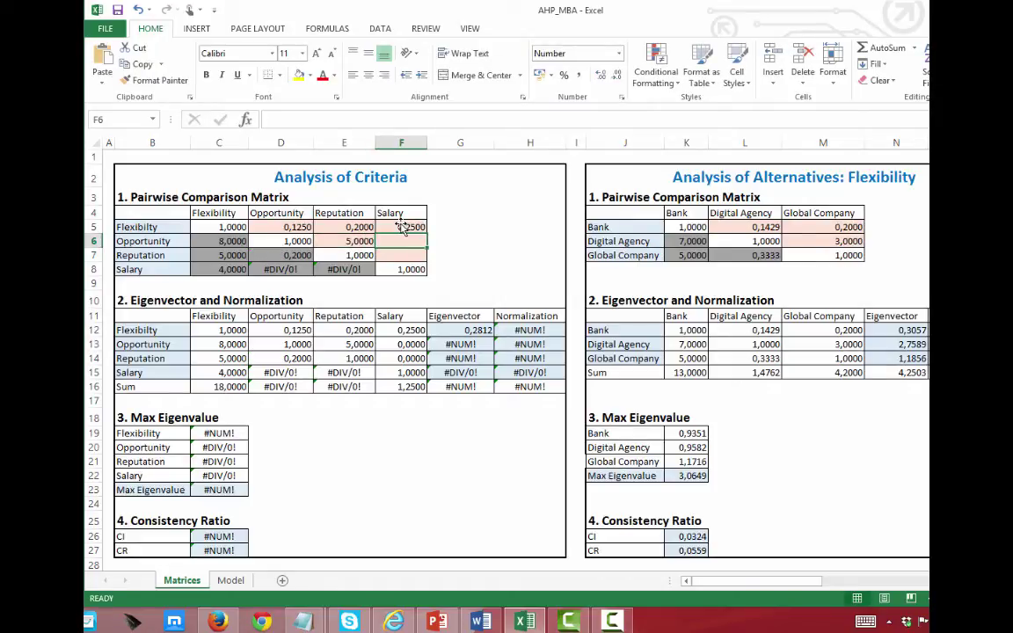
text(3)
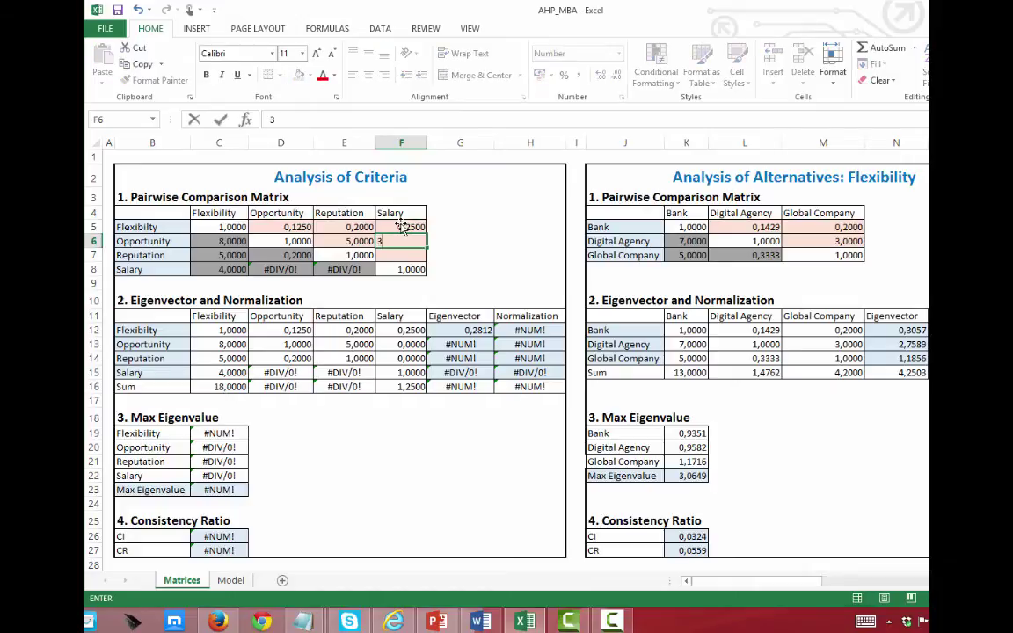
key(Return)
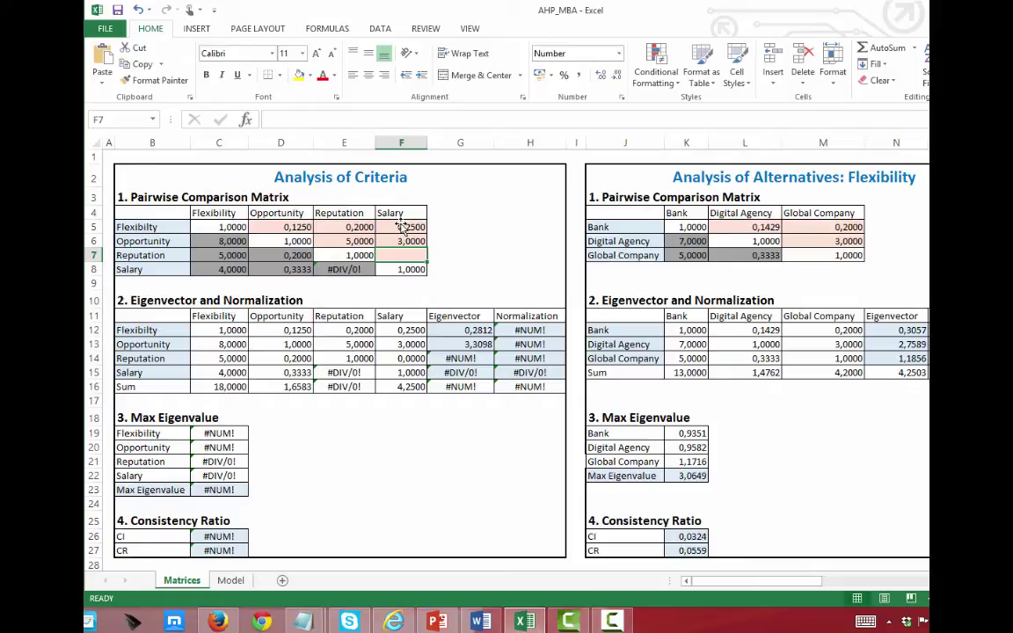
text(2)
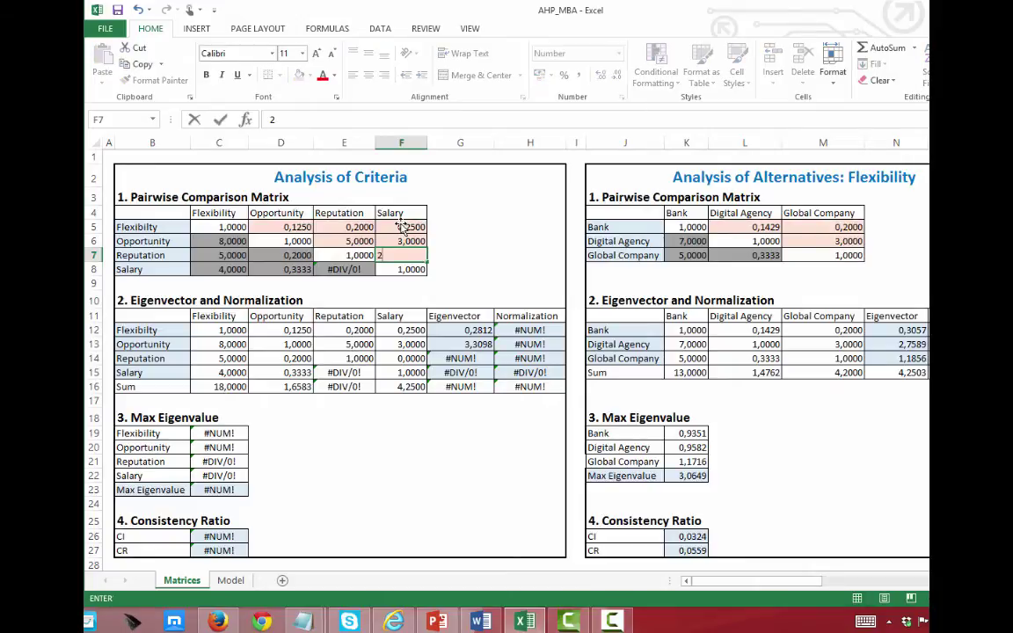
click(455, 273)
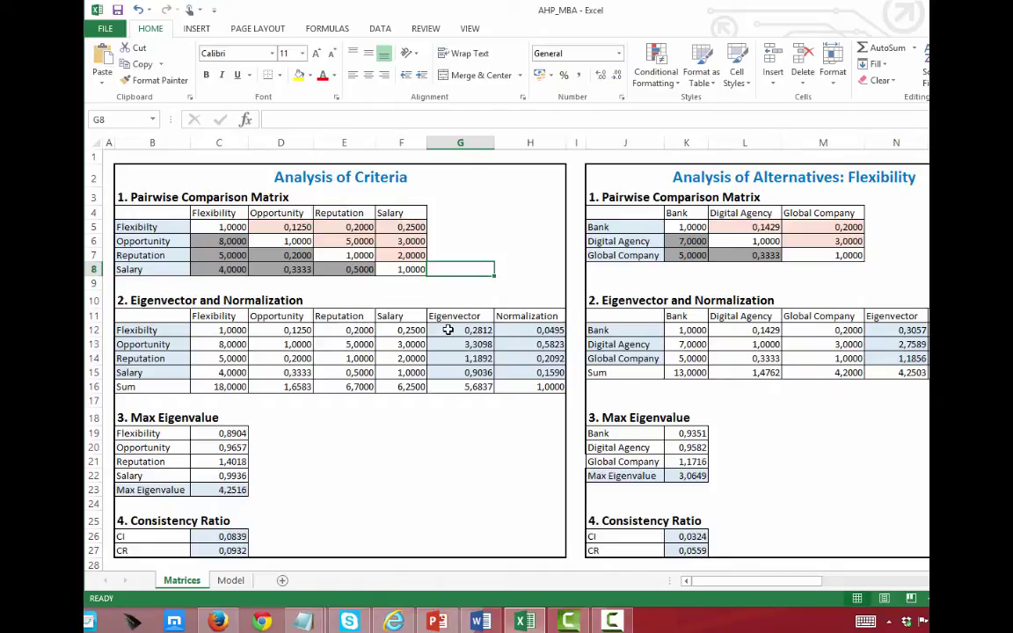
Examine the criteria's Eigenvector formula for Flexibility and the Normalization formulas for Flexibility, Opportunity and the Sum row
click(448, 330)
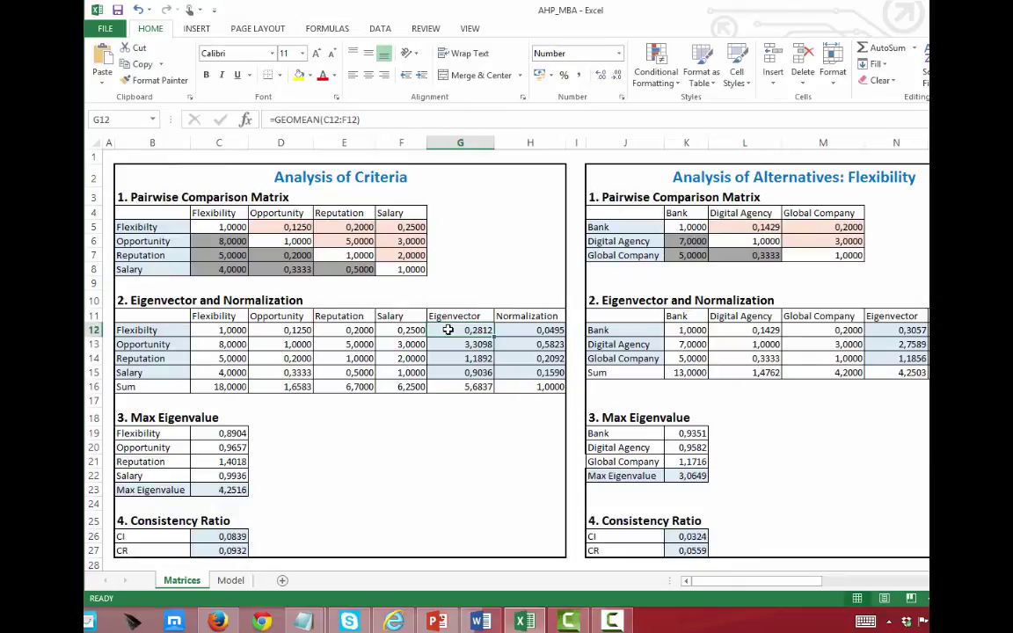
click(509, 329)
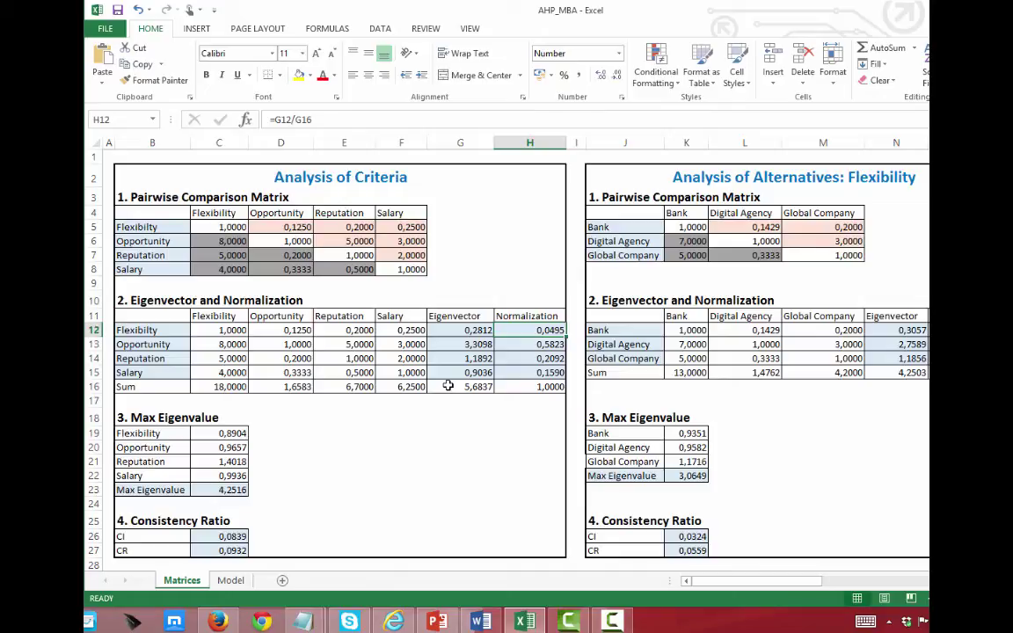
key(ctrl+c)
click(522, 387)
key(Escape)
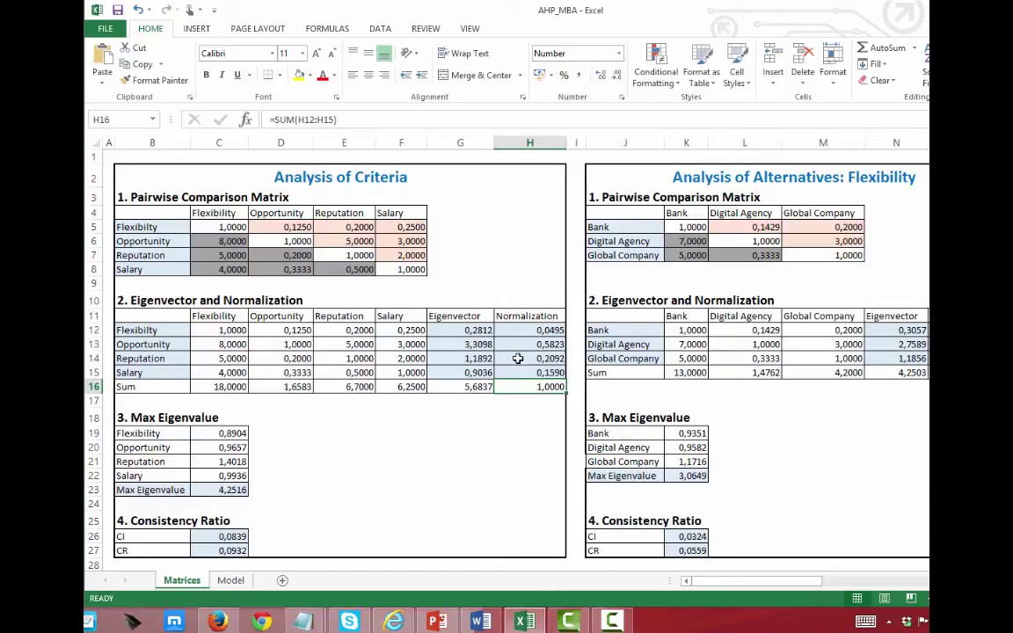
click(513, 346)
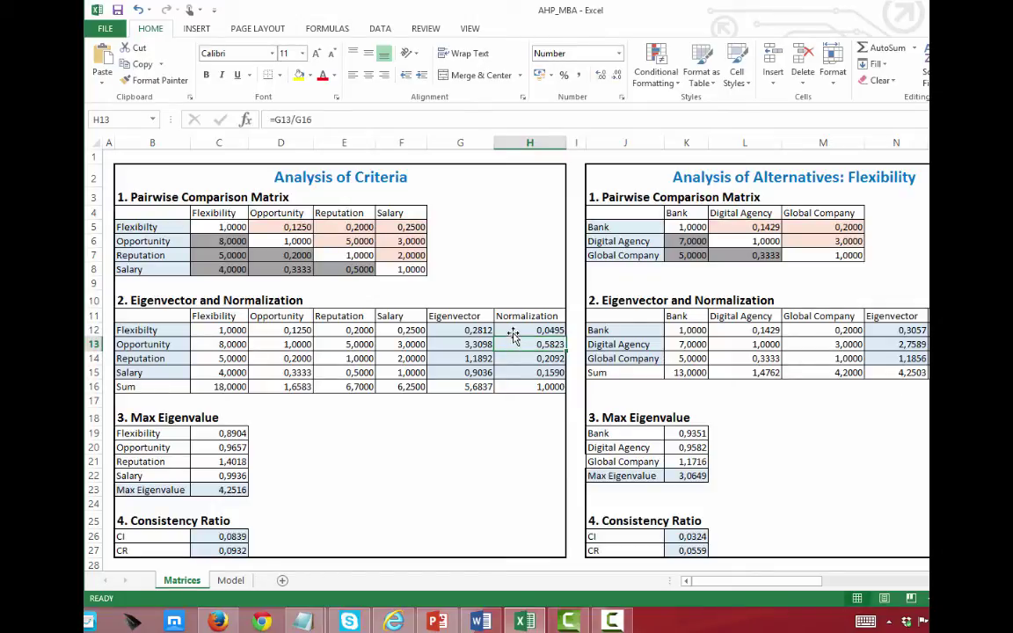
click(513, 330)
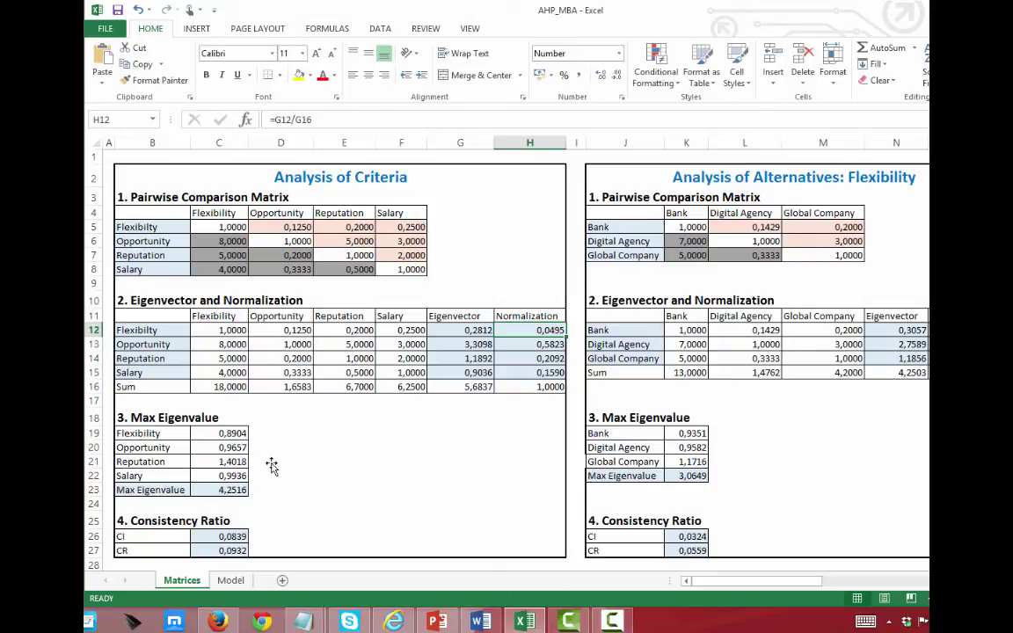
Examine the criteria's Max Eigenvalue section, reading the Flexibility product formula and the formula that sums the four criteria
click(241, 435)
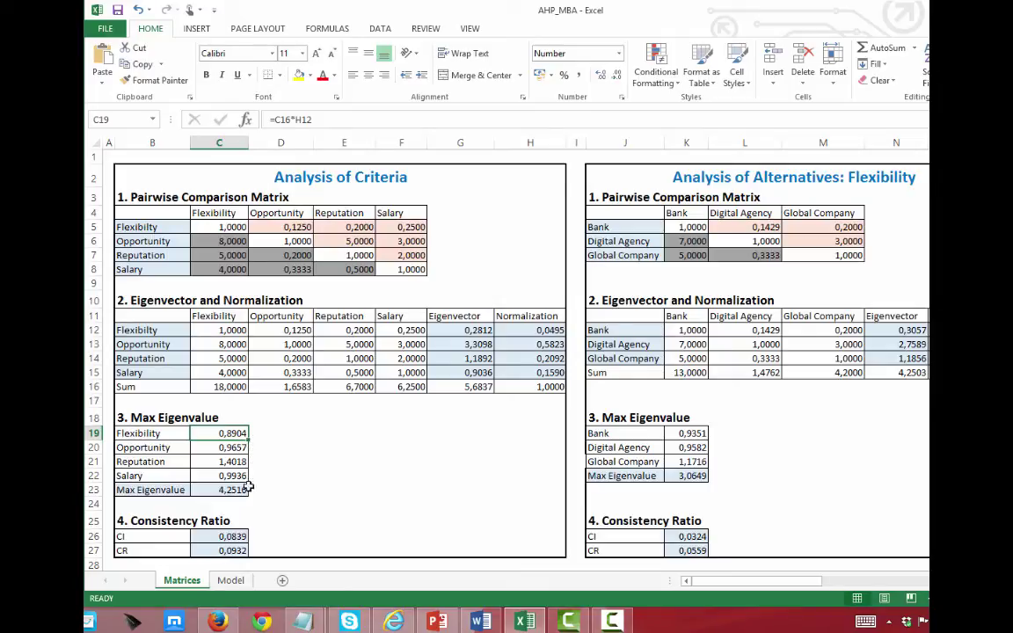
drag(247, 490, 255, 489)
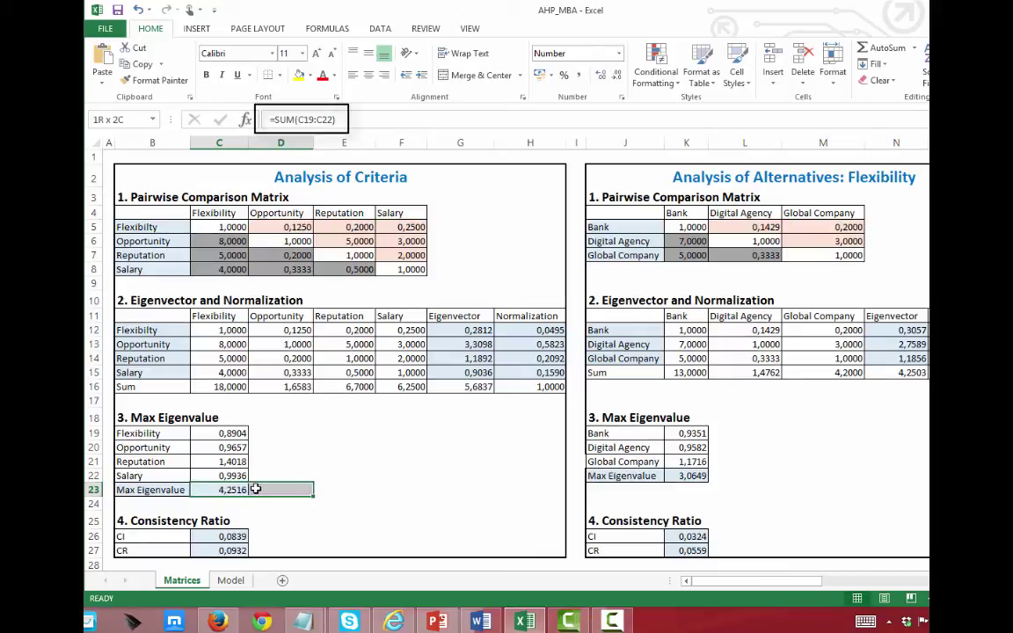
click(255, 489)
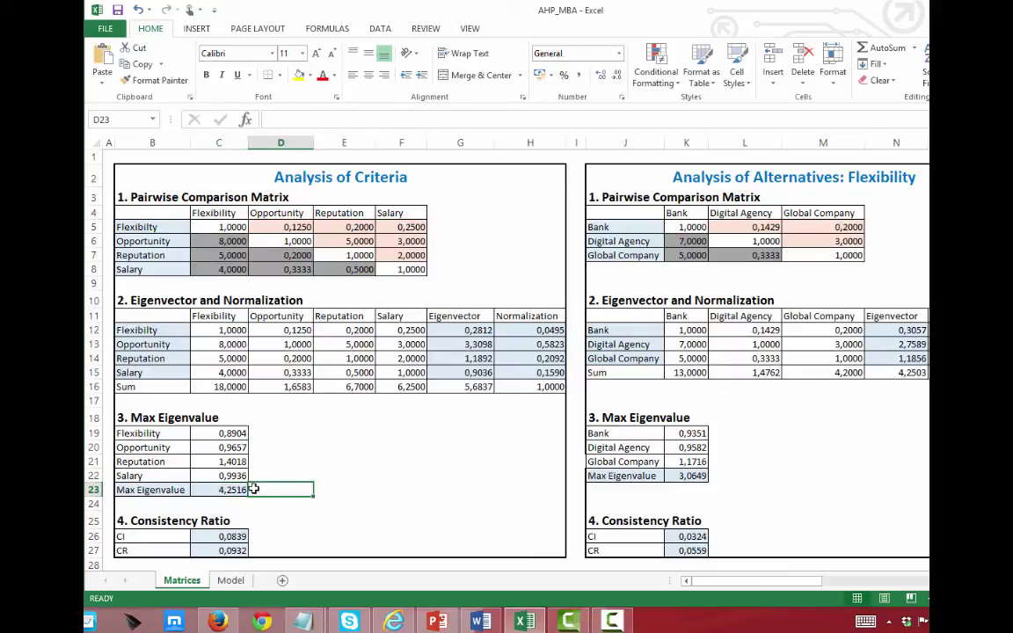
click(237, 489)
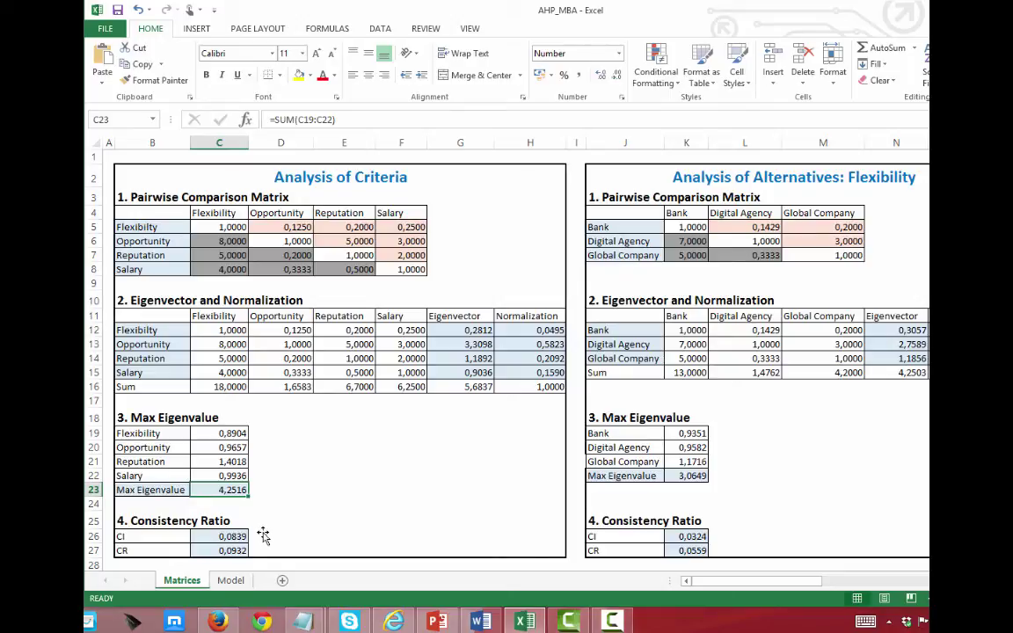
Examine the criteria's CI and CR formulas, and look up the Random Consistency Index for n = 4 used in CR
click(226, 536)
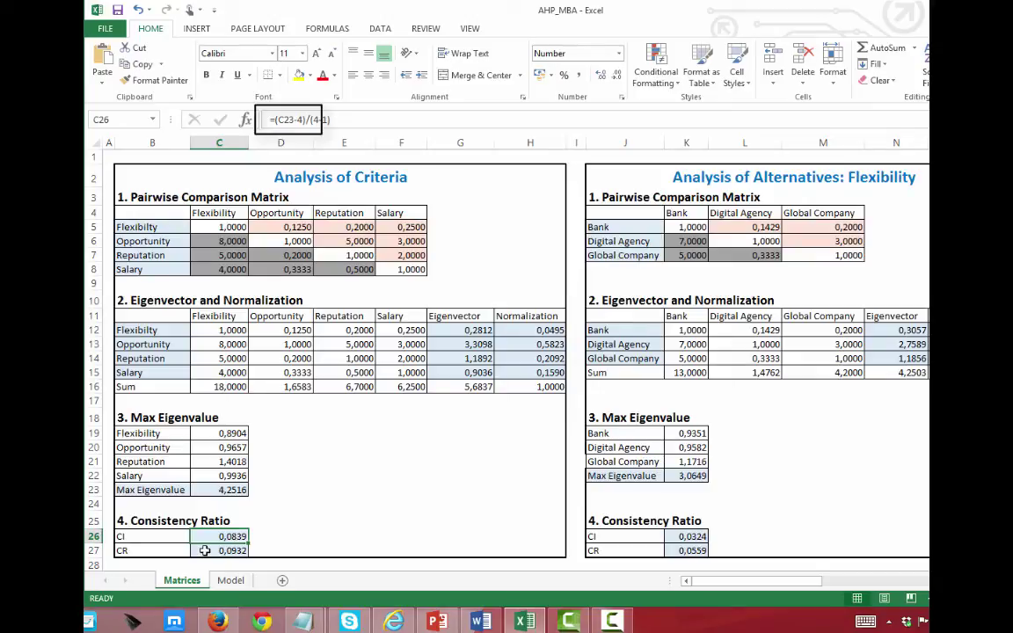
click(205, 551)
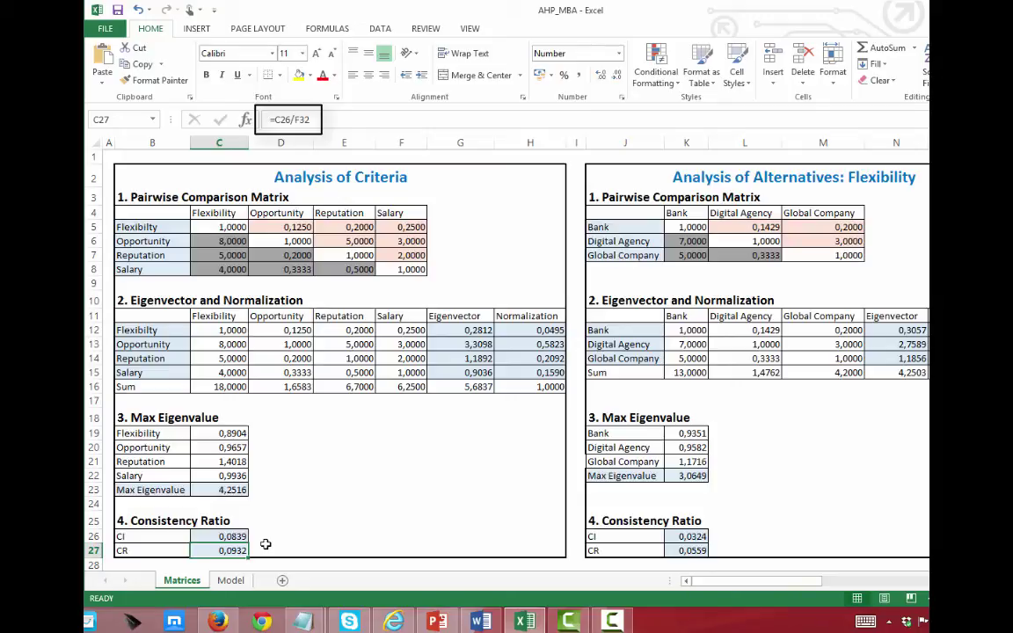
scroll(264, 544, down, 4)
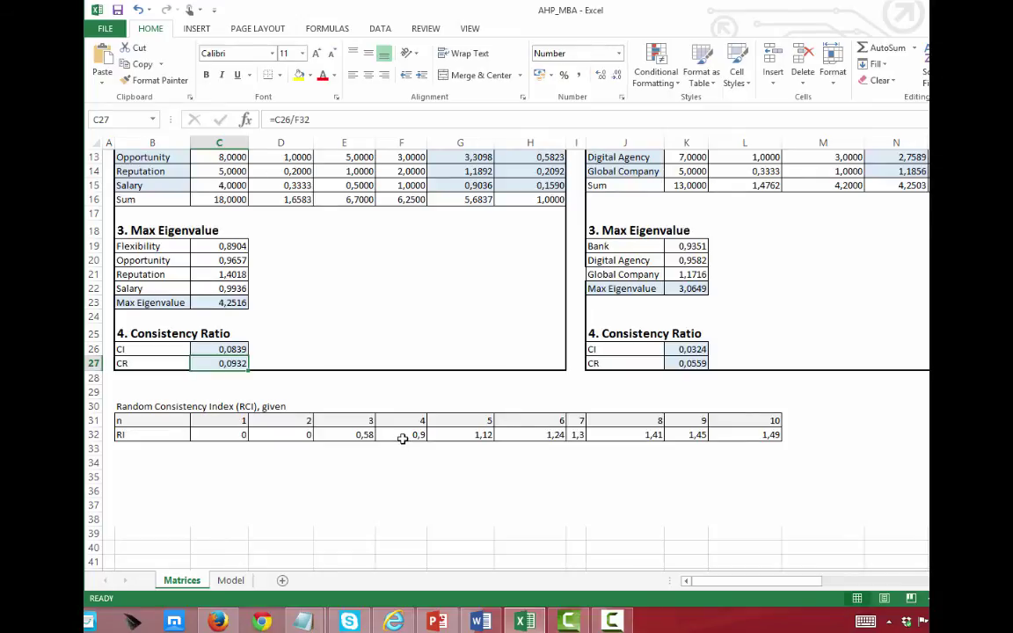
click(402, 438)
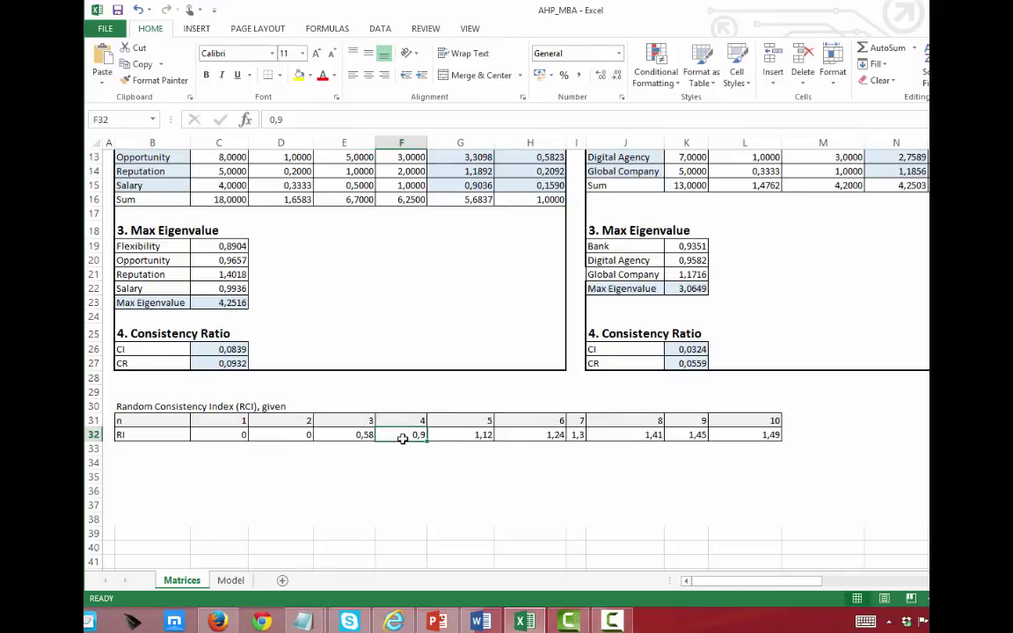
scroll(402, 439, up, 4)
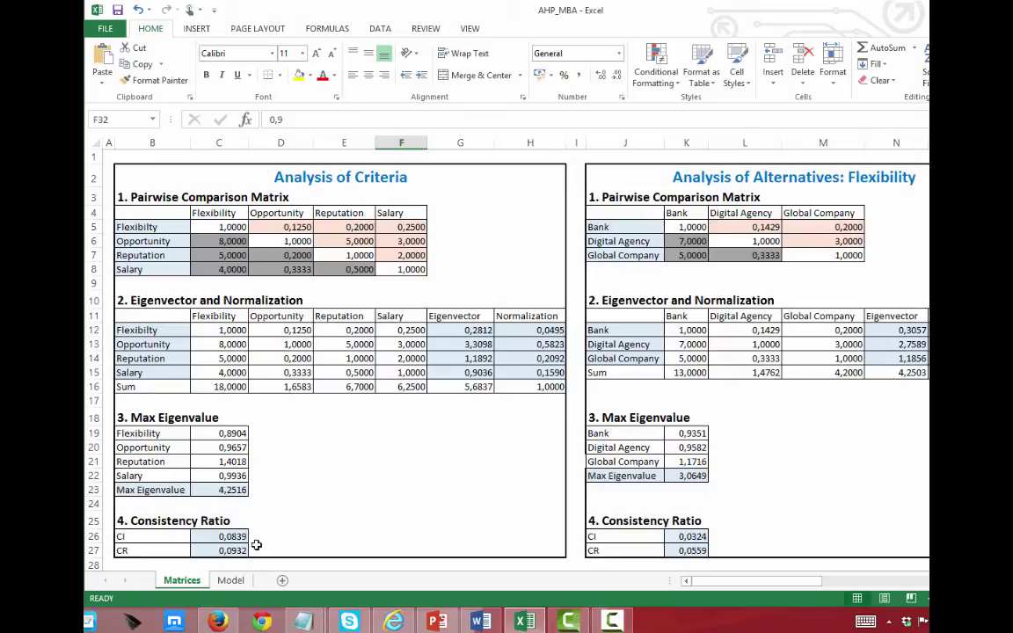
click(208, 549)
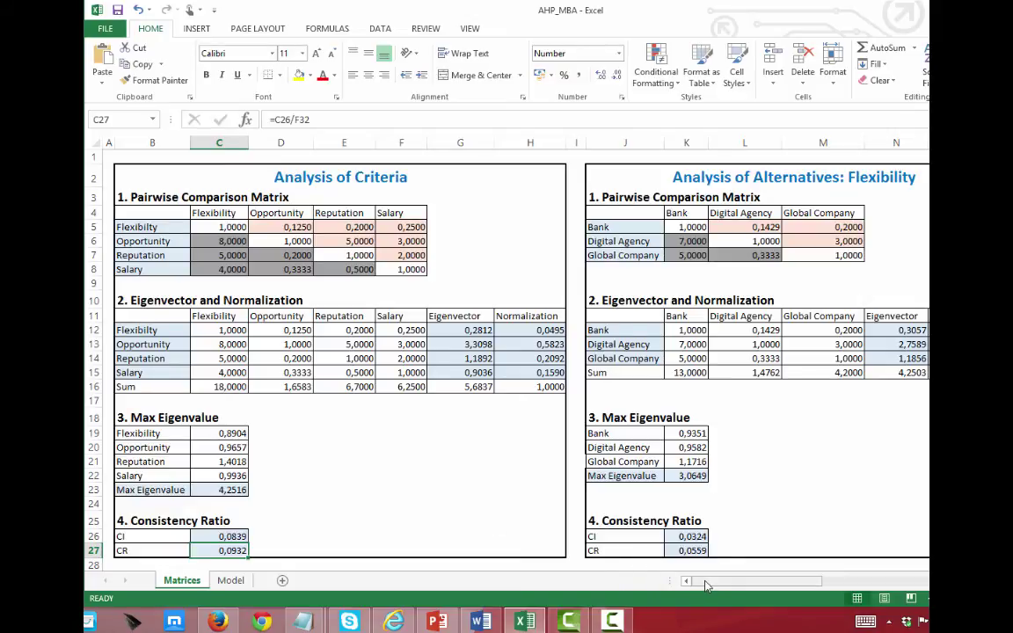
Look over the analyses of alternatives for each criterion, and inspect the linked Flexibility and Opportunity weights on the Model sheet
drag(707, 585, 779, 585)
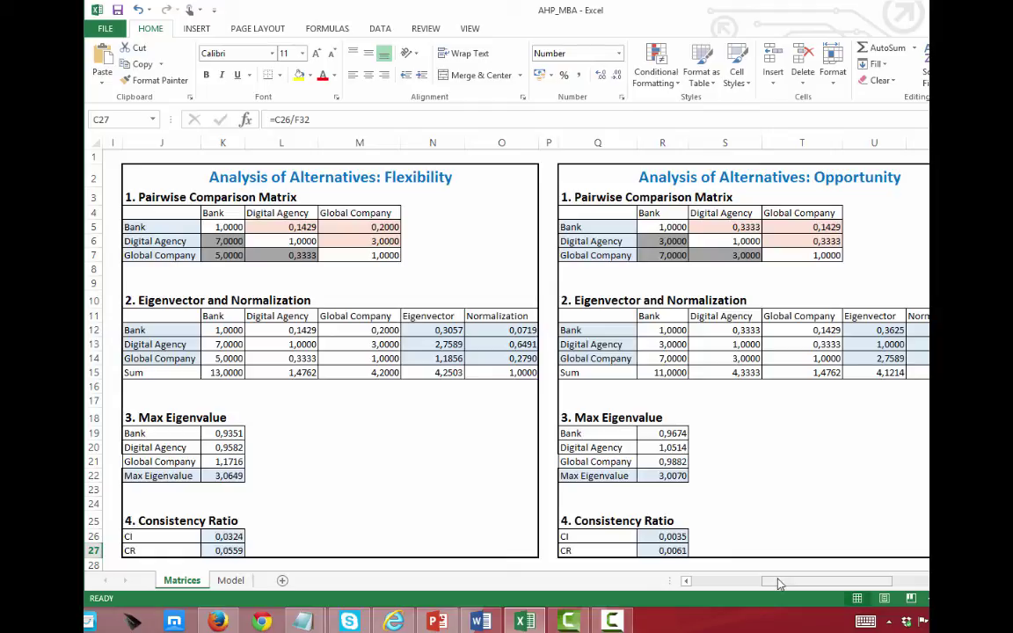
drag(777, 583, 891, 583)
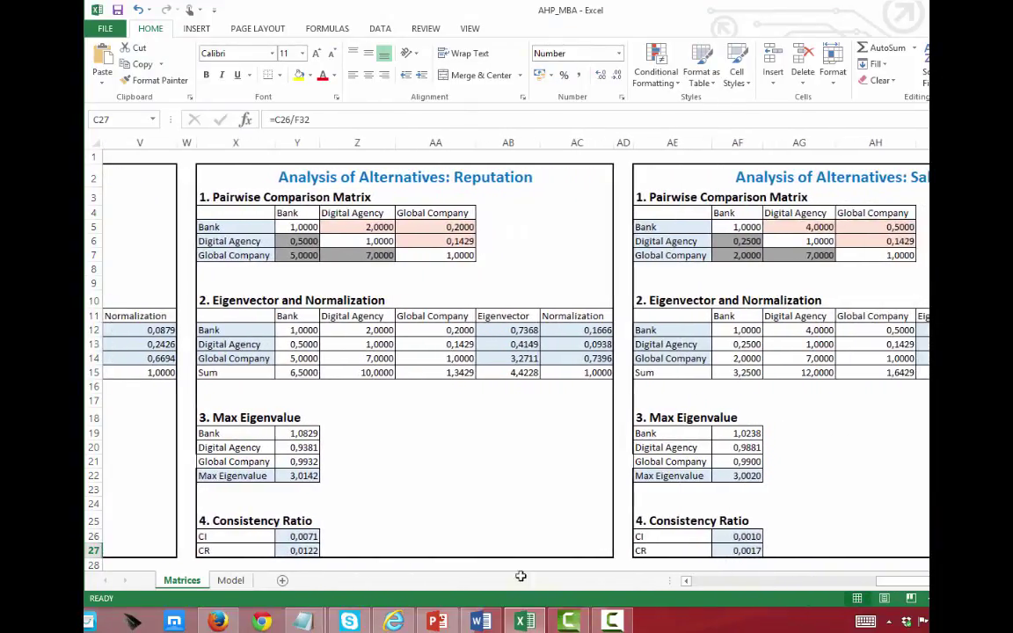
click(231, 581)
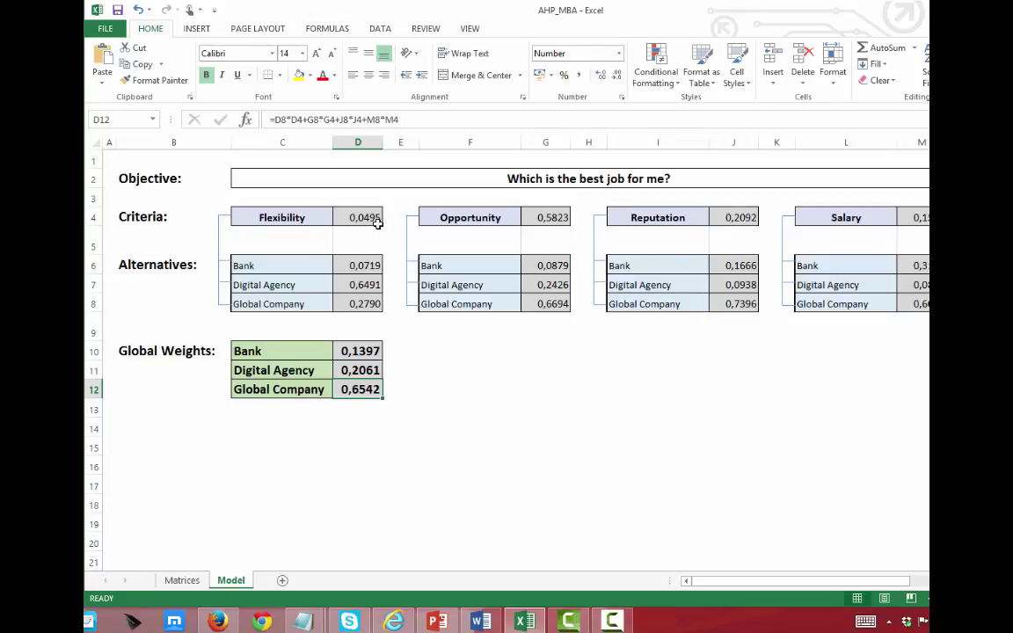
click(347, 215)
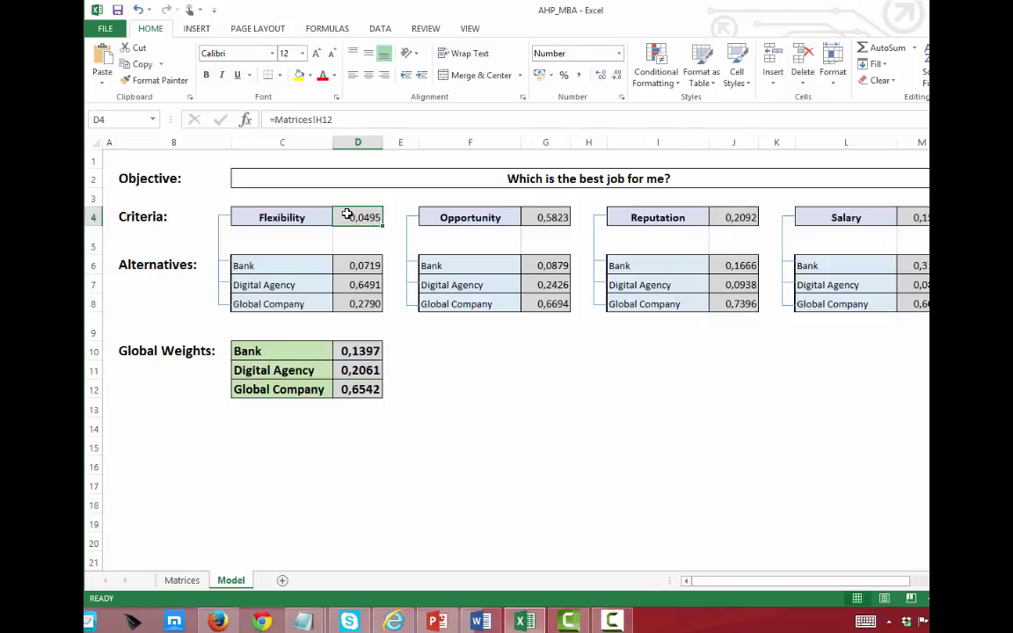
double_click(534, 218)
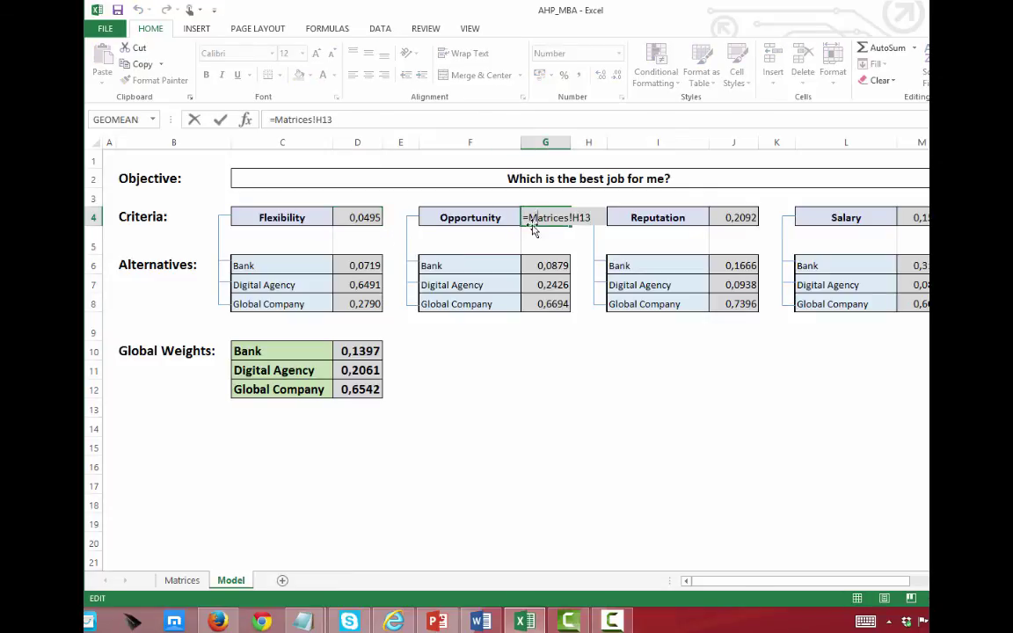
key(Escape)
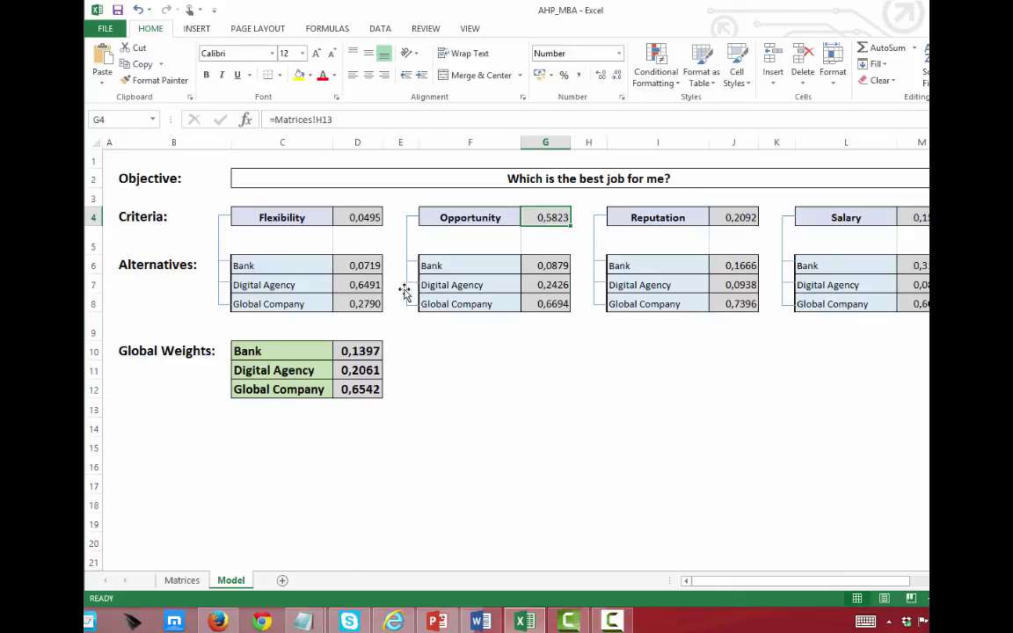
Inspect the linked alternative weights under each of the four criteria and the Global Company global weight formula in D12
click(342, 285)
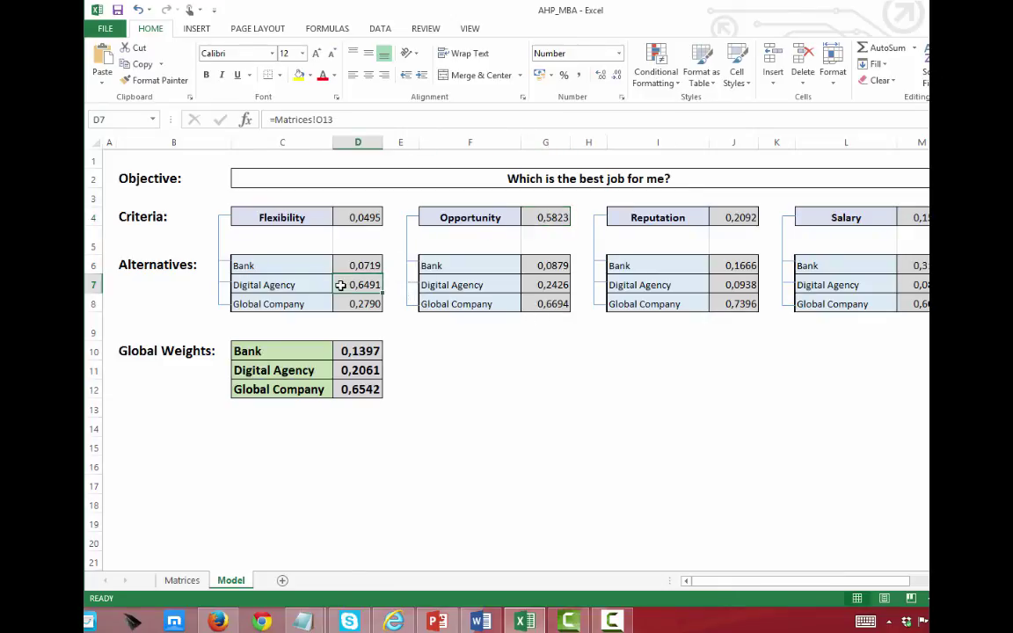
click(529, 303)
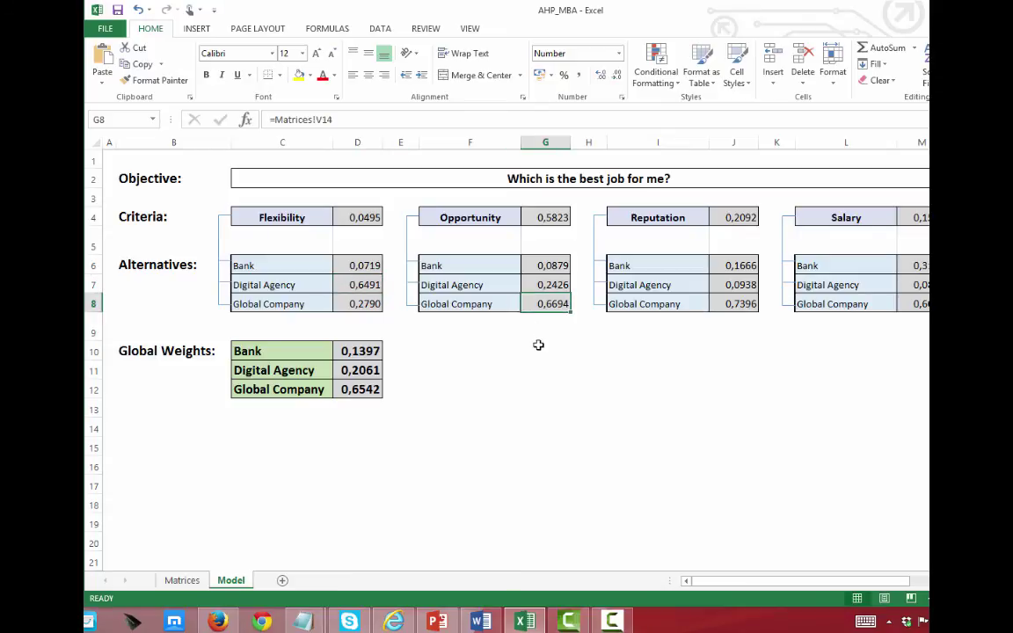
click(720, 300)
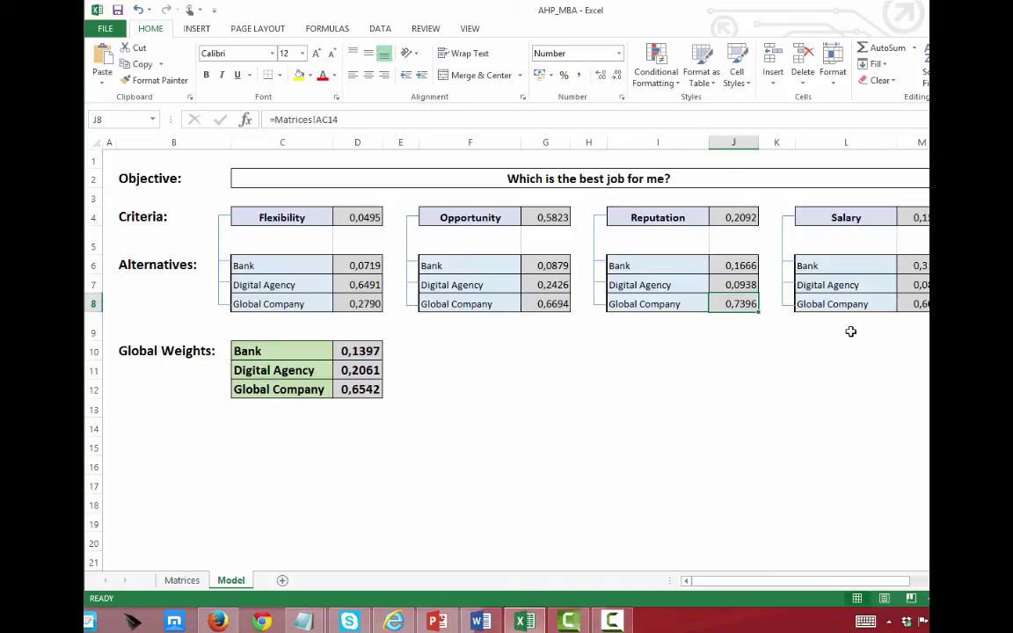
click(908, 301)
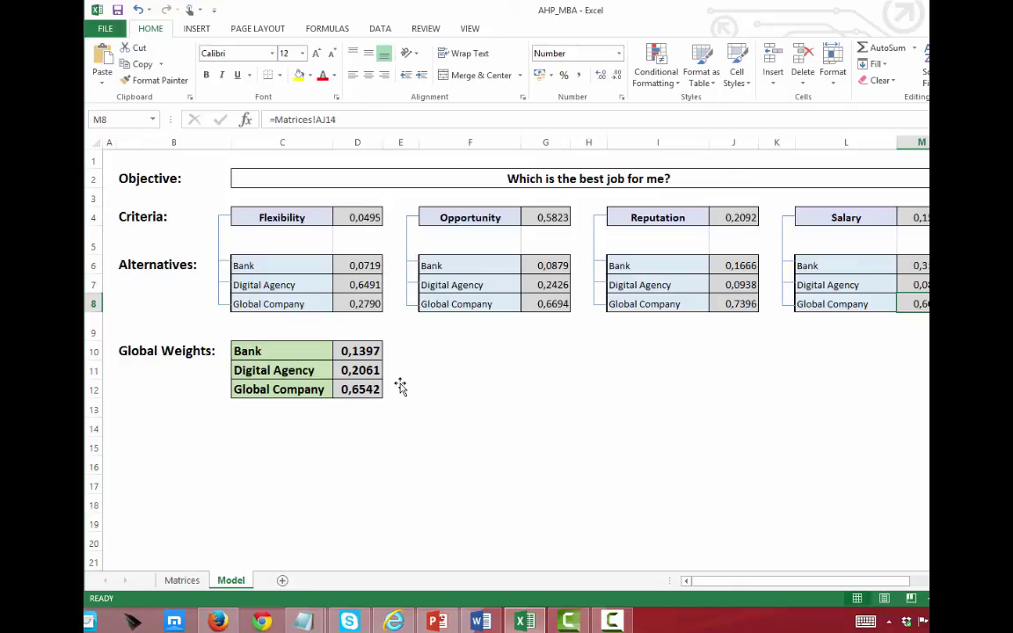
click(360, 391)
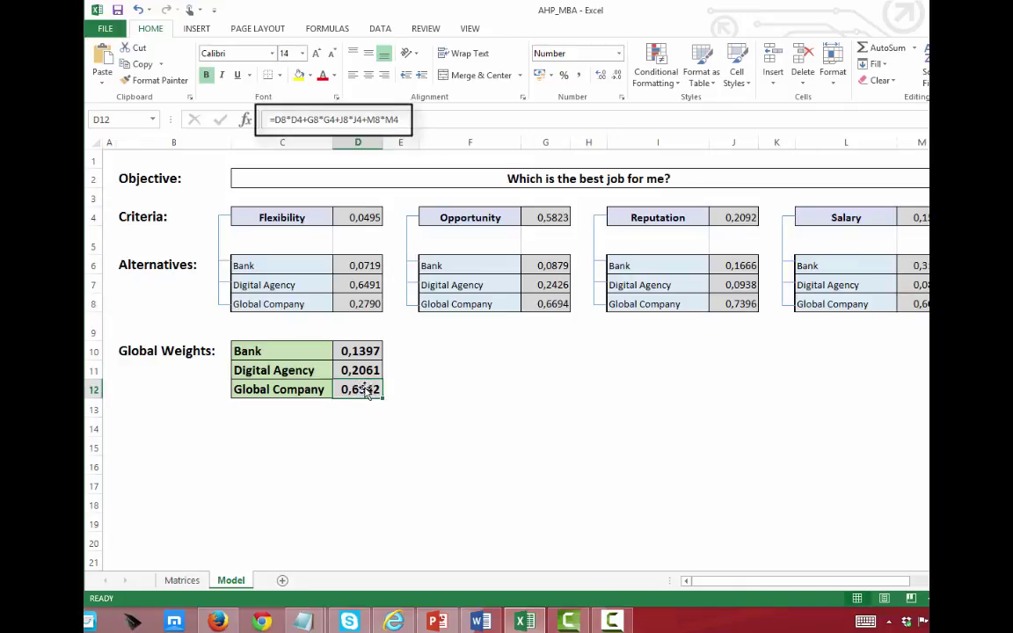